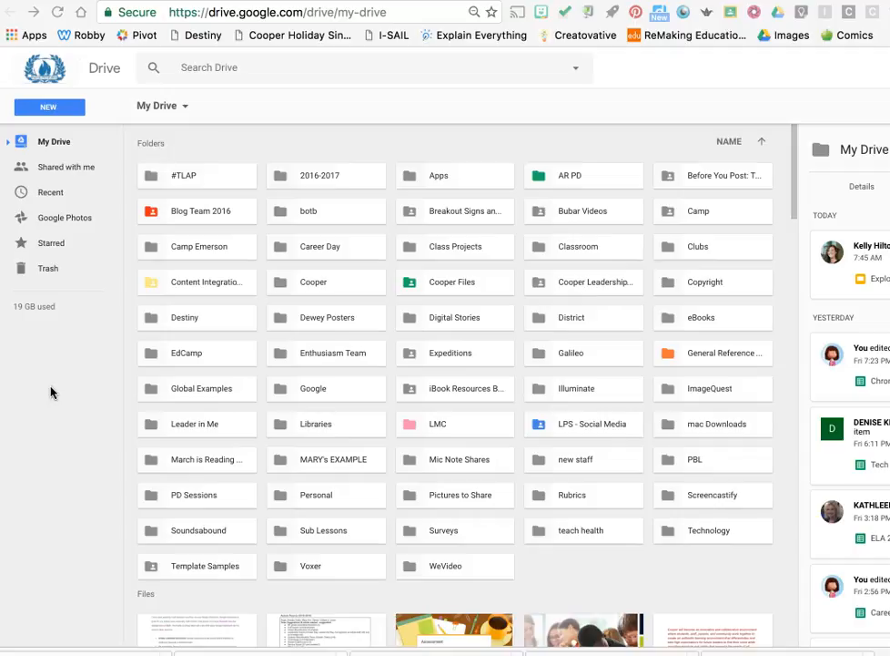
Create a new Google Drawings file from My Drive
{"action": "left_click", "coordinate": [71, 108]}
{"action": "left_click", "coordinate": [74, 108]}
{"action": "mouse_move", "coordinate": [78, 285]}
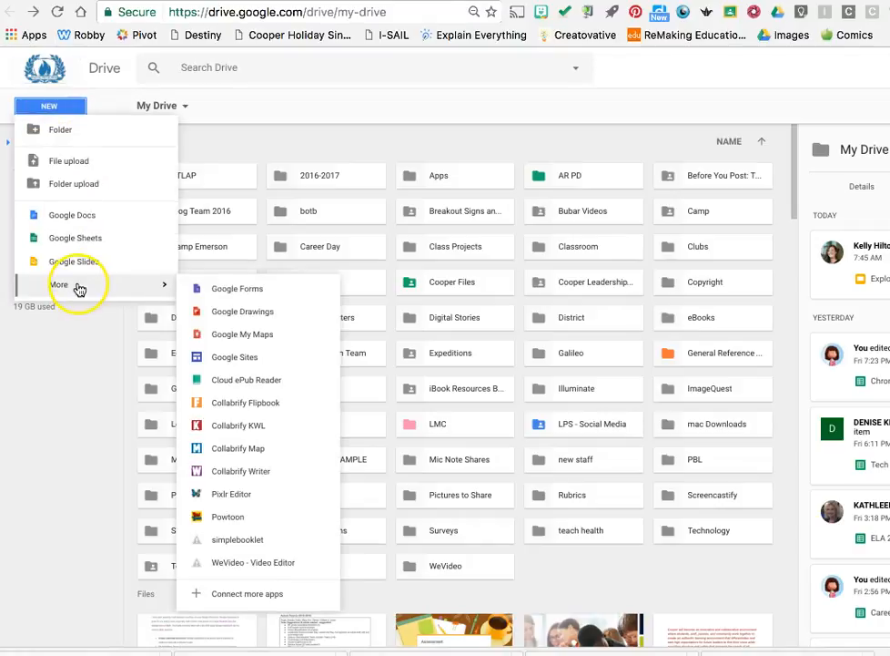
{"action": "left_click", "coordinate": [213, 312]}
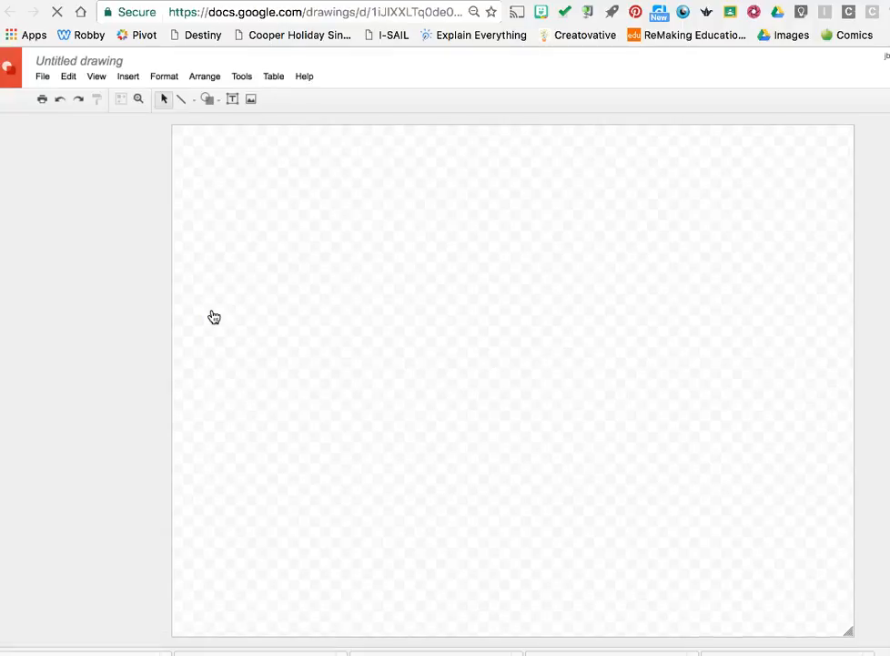
Insert the book page photo ending in 11.58 PM.jpg from the Desktop into the drawing by uploading it
{"action": "left_click", "coordinate": [127, 78]}
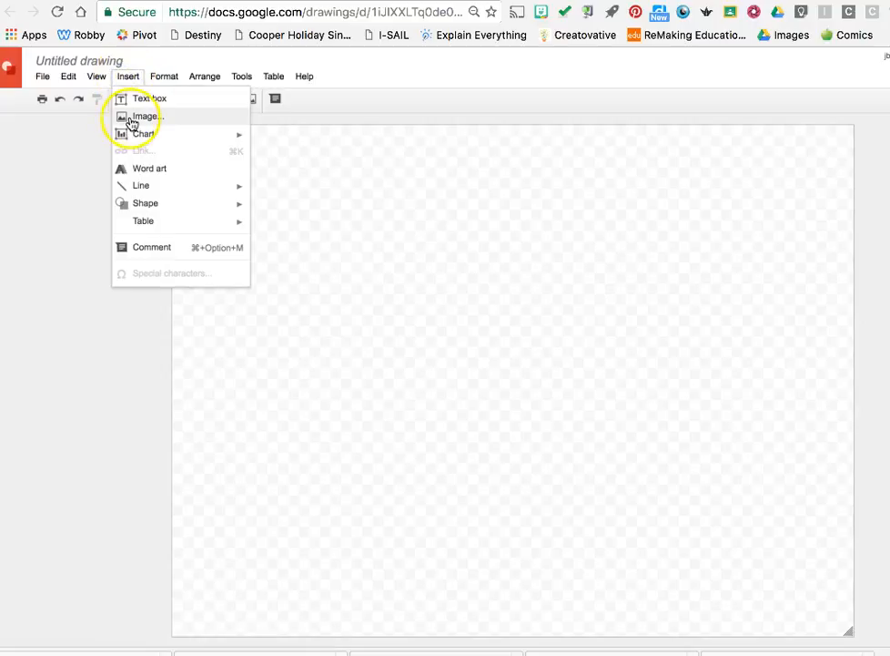
{"action": "left_click", "coordinate": [132, 120]}
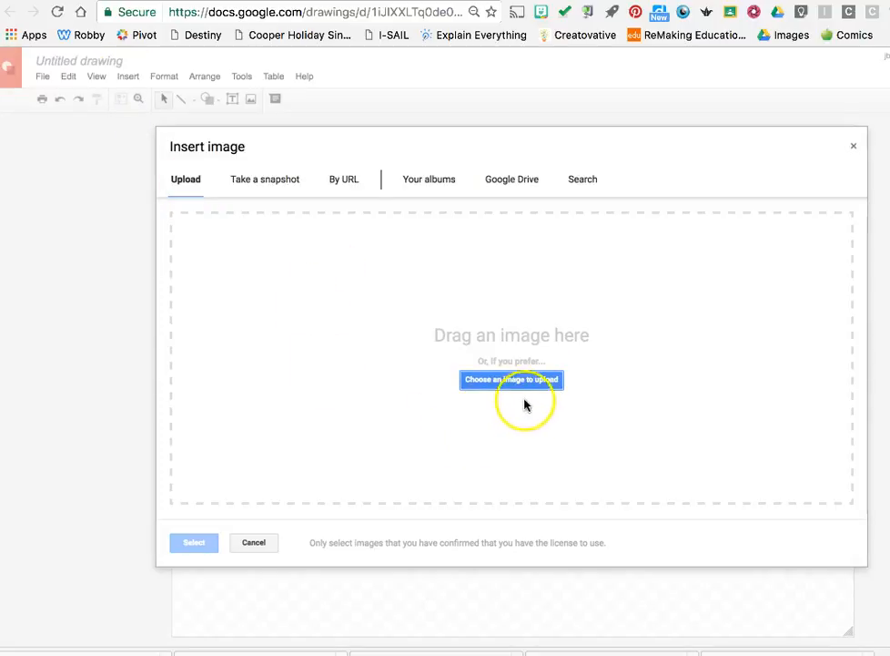
{"action": "left_click", "coordinate": [500, 382]}
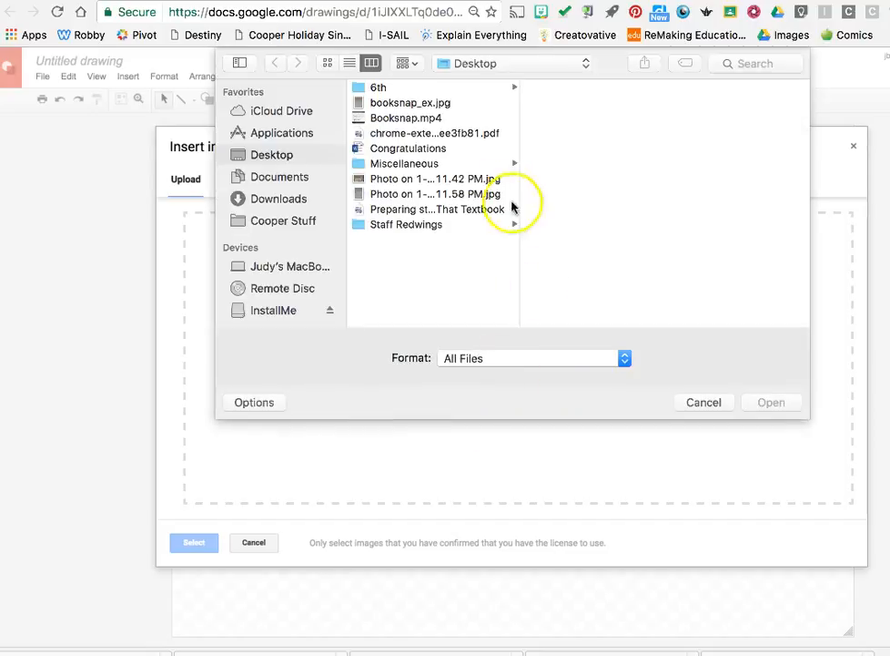
{"action": "left_click", "coordinate": [487, 194]}
{"action": "left_click", "coordinate": [769, 402]}
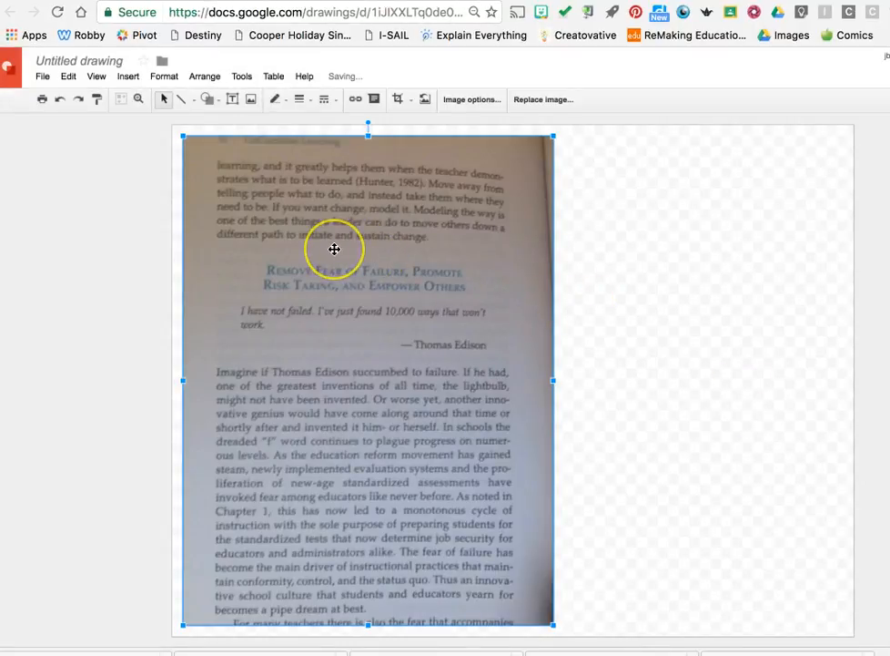
Align the page photo with the canvas's upper-left corner and shrink the canvas to the photo's size
{"action": "left_click_drag", "start_coordinate": [336, 248], "coordinate": [324, 239]}
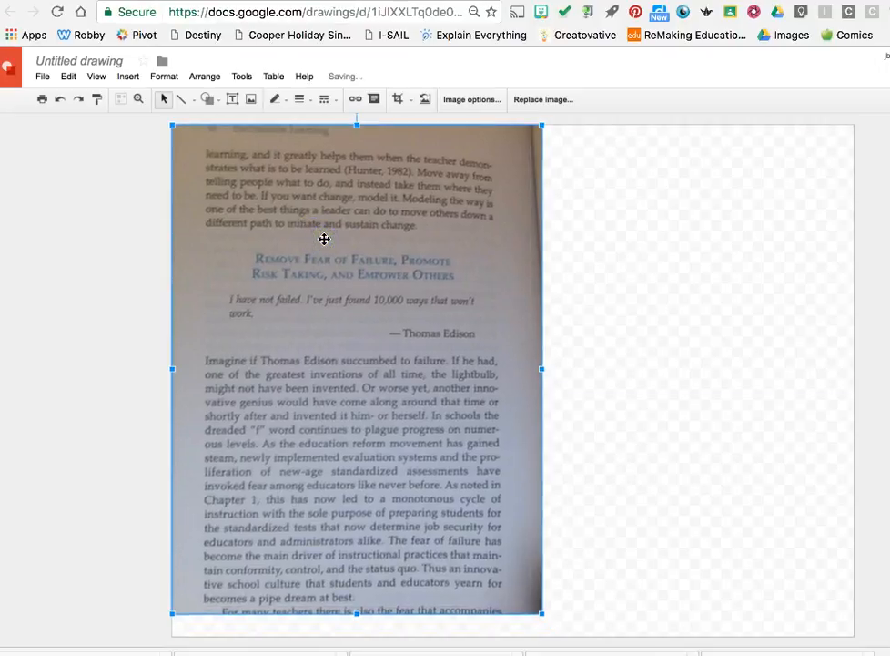
{"action": "left_click", "coordinate": [849, 620]}
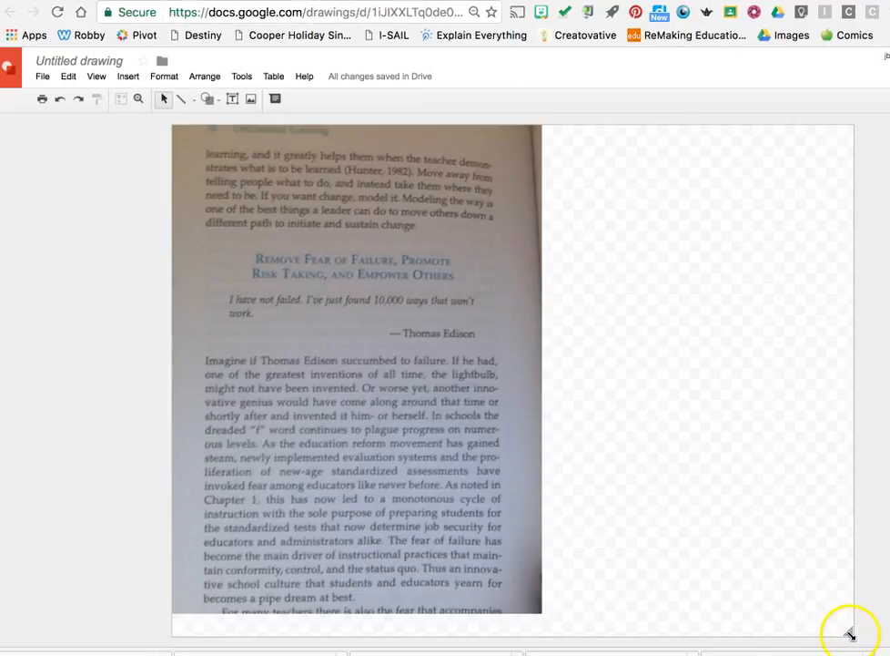
{"action": "left_click_drag", "start_coordinate": [848, 633], "coordinate": [541, 614]}
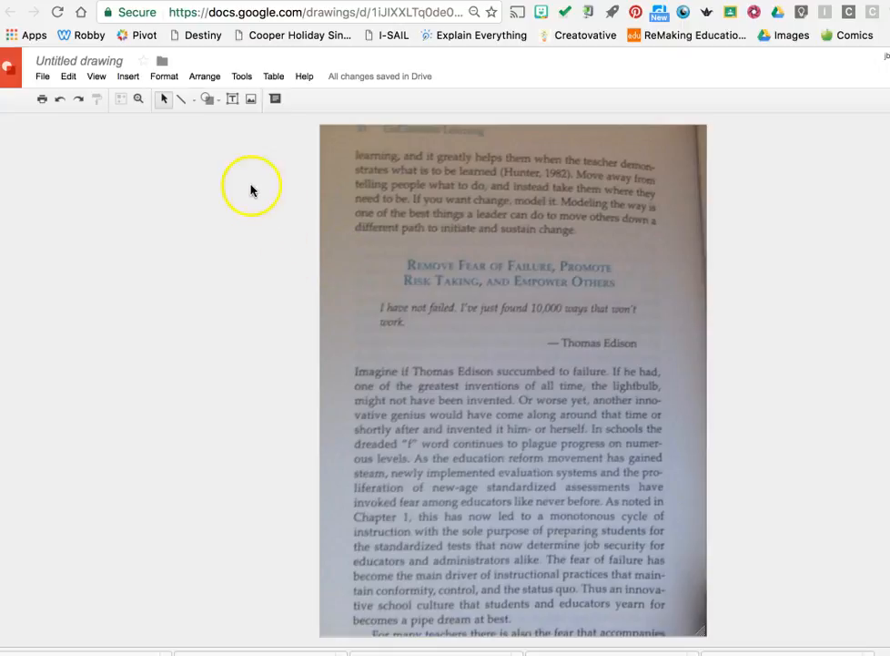
Draw a freehand Scribble loop around the heading "Remove Fear of Failure, Promote Risk Taking, and Empower Others"
{"action": "left_click", "coordinate": [194, 102]}
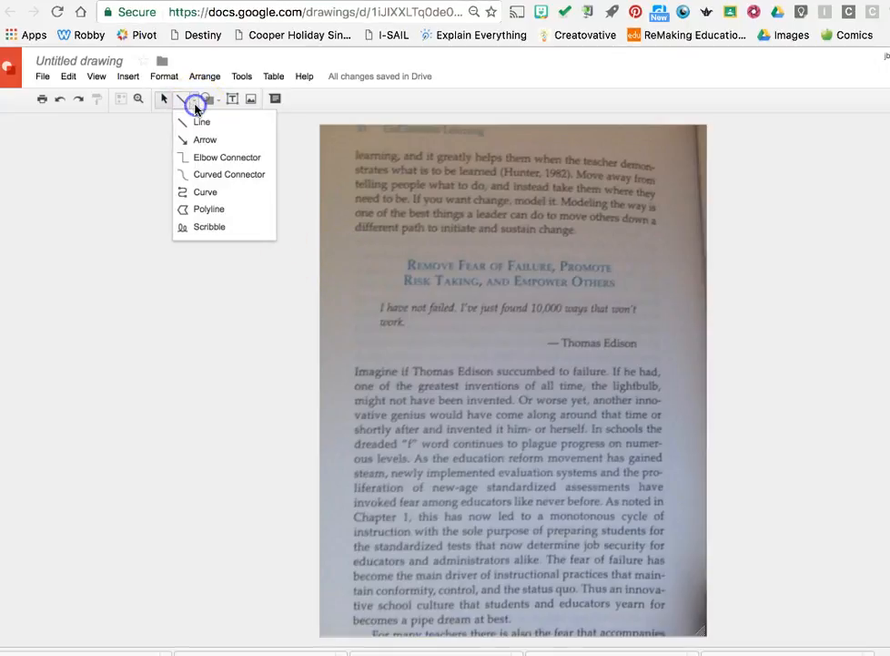
{"action": "left_click", "coordinate": [208, 228]}
{"action": "mouse_move", "coordinate": [429, 241]}
{"action": "left_mouse_down"}
{"action": "mouse_move", "coordinate": [372, 241]}
{"action": "mouse_move", "coordinate": [321, 274]}
{"action": "mouse_move", "coordinate": [380, 295]}
{"action": "mouse_move", "coordinate": [616, 293]}
{"action": "mouse_move", "coordinate": [663, 275]}
{"action": "mouse_move", "coordinate": [637, 238]}
{"action": "mouse_move", "coordinate": [424, 241]}
{"action": "left_mouse_up"}
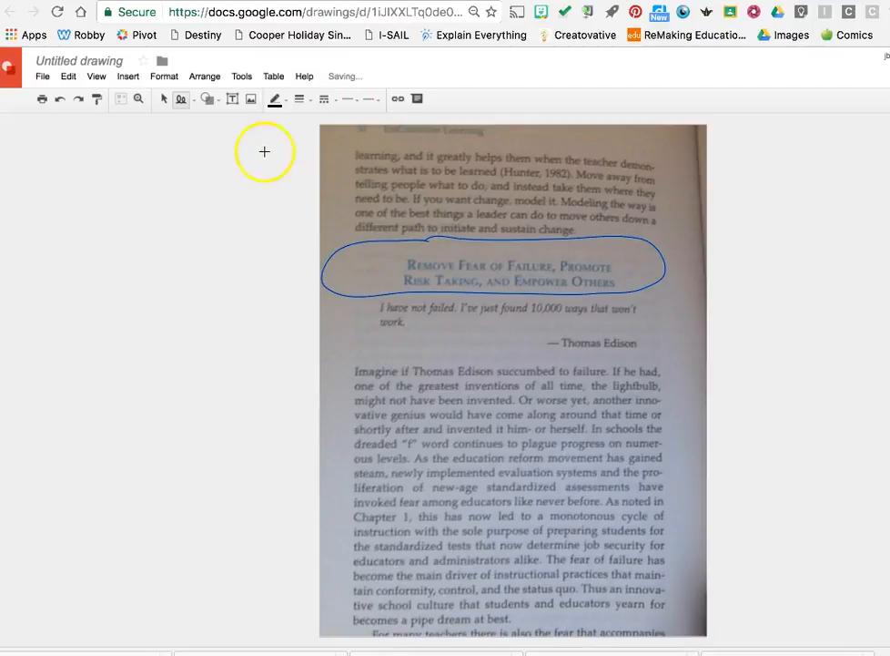
Set the scribbled loop's line weight to 8px and its line color to red
{"action": "left_click", "coordinate": [310, 102]}
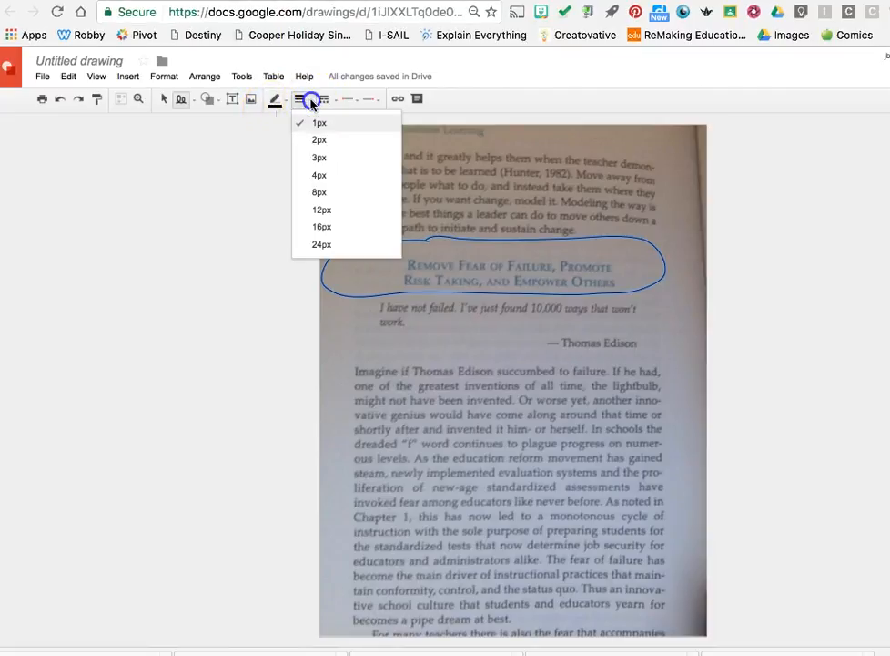
{"action": "left_click", "coordinate": [324, 192]}
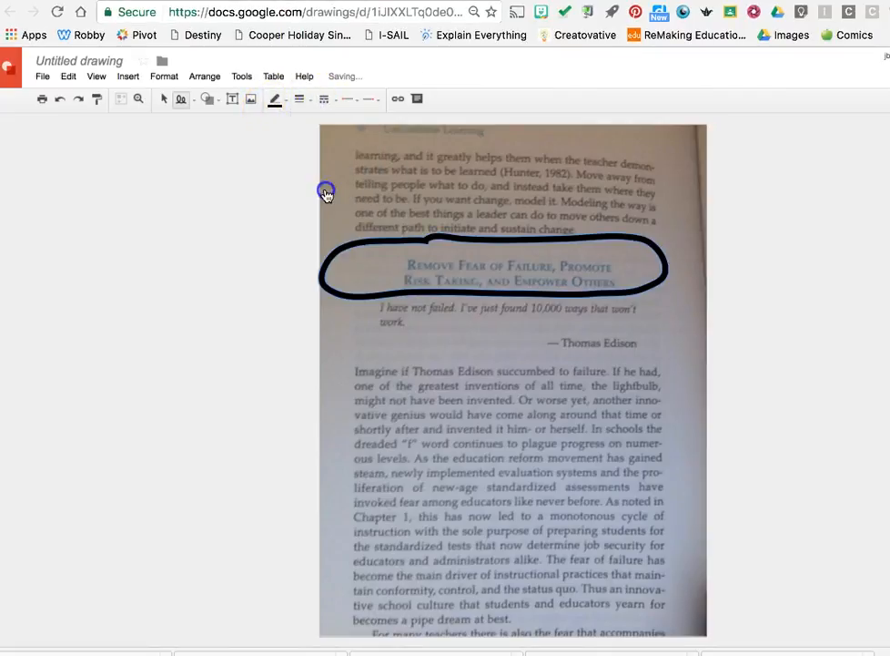
{"action": "left_click", "coordinate": [288, 107]}
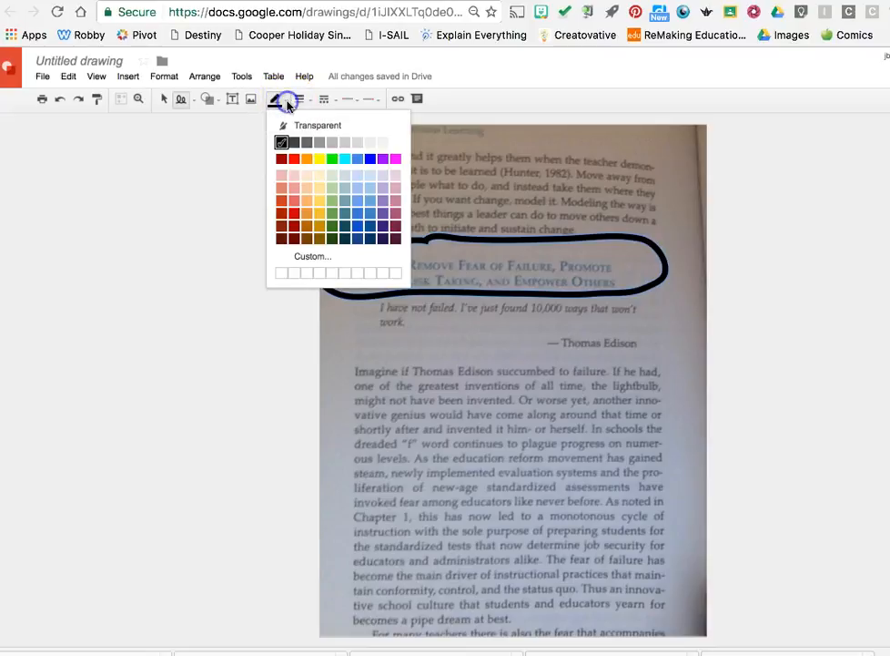
{"action": "left_click", "coordinate": [294, 162]}
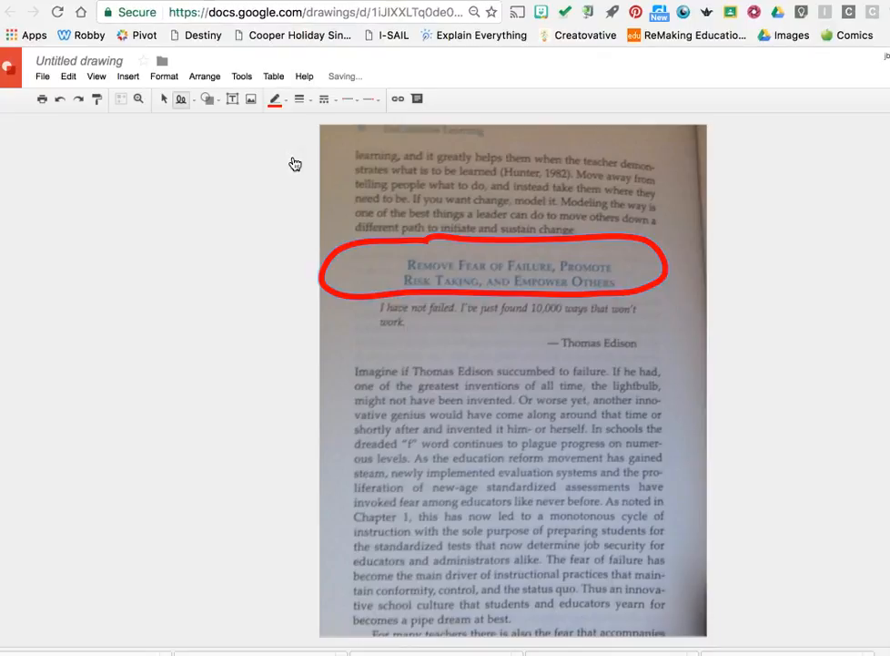
Add a text box across the full page width below the Edison quote reading "Build relationships and lead by example."
{"action": "left_click", "coordinate": [231, 102]}
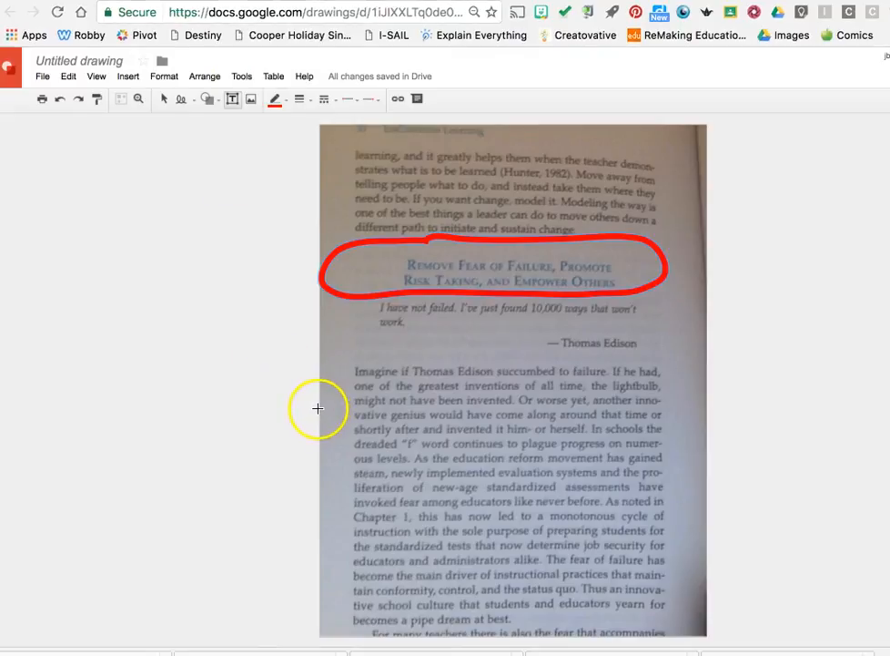
{"action": "left_click_drag", "start_coordinate": [317, 408], "coordinate": [706, 467]}
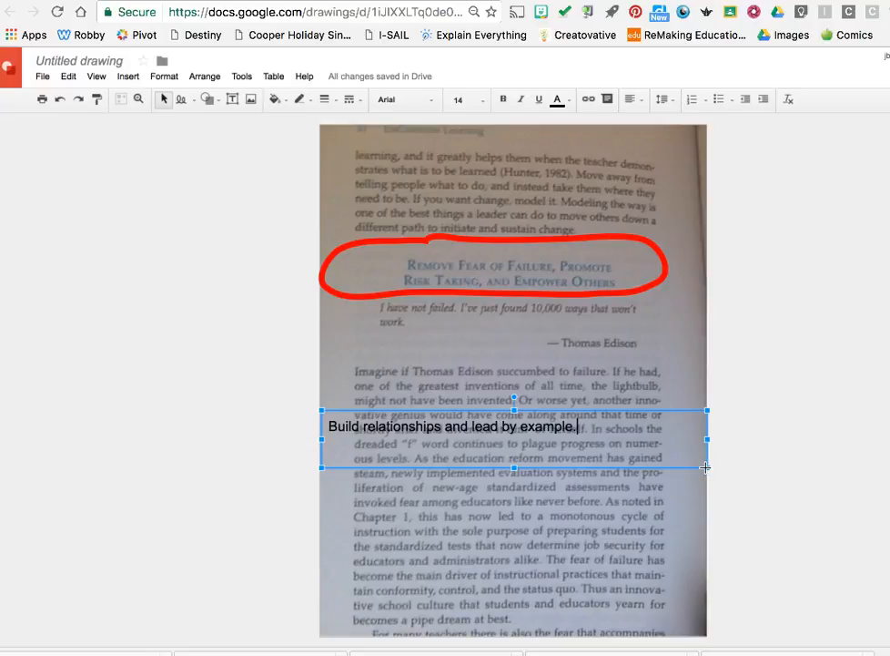
Fill the text box with black and color its text white
{"action": "left_click", "coordinate": [618, 411]}
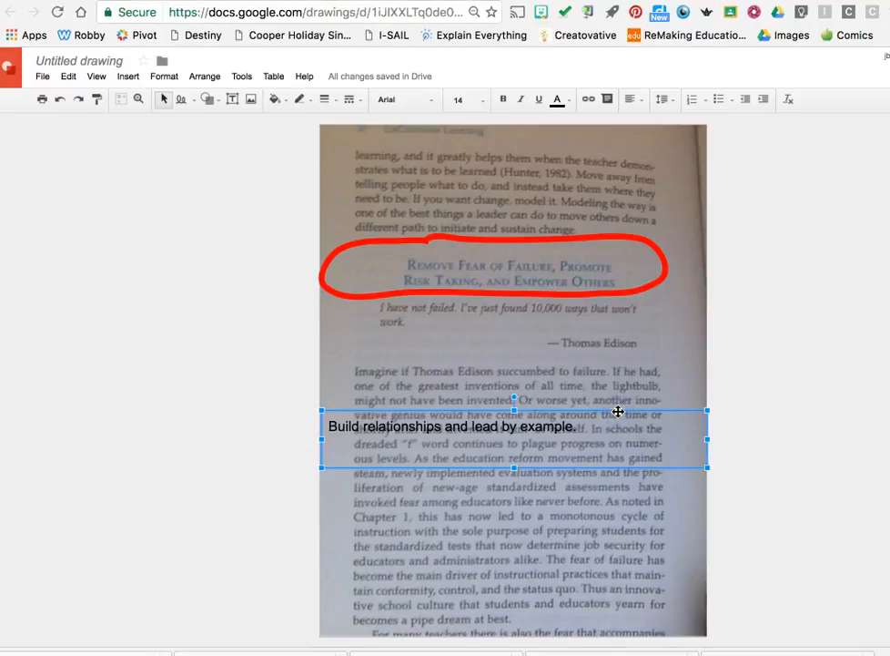
{"action": "left_click", "coordinate": [284, 101]}
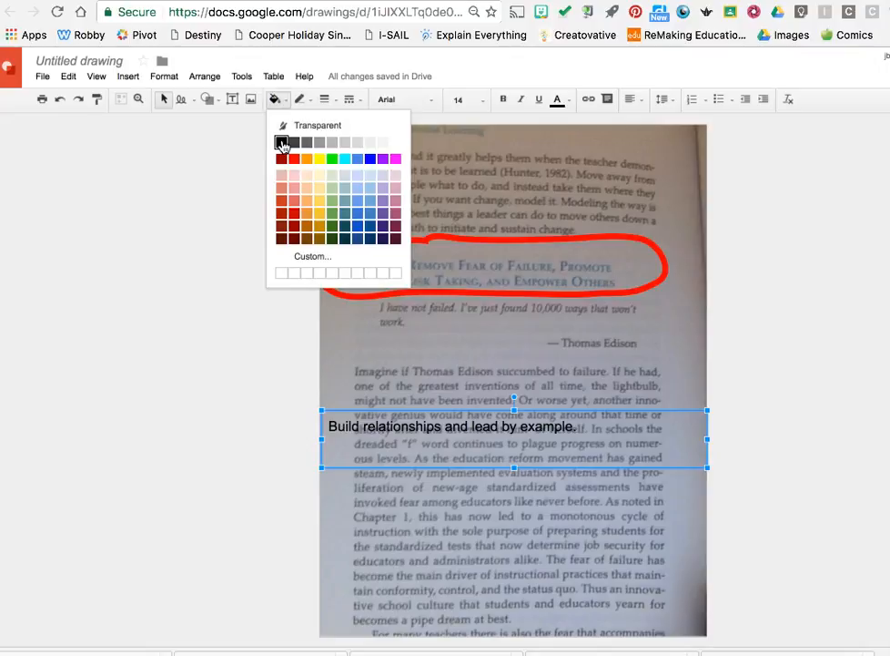
{"action": "left_click", "coordinate": [283, 144]}
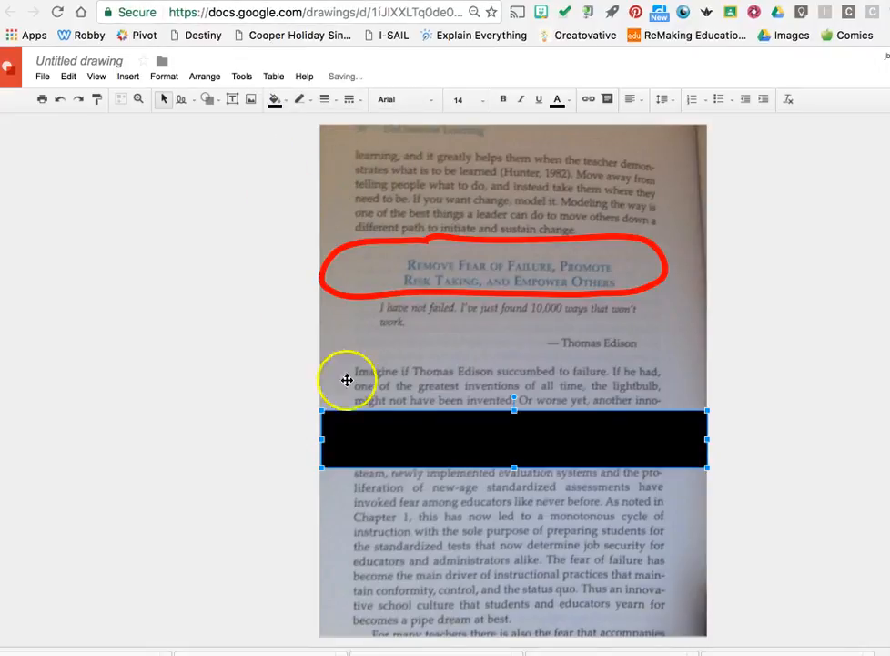
{"action": "triple_click", "coordinate": [414, 428]}
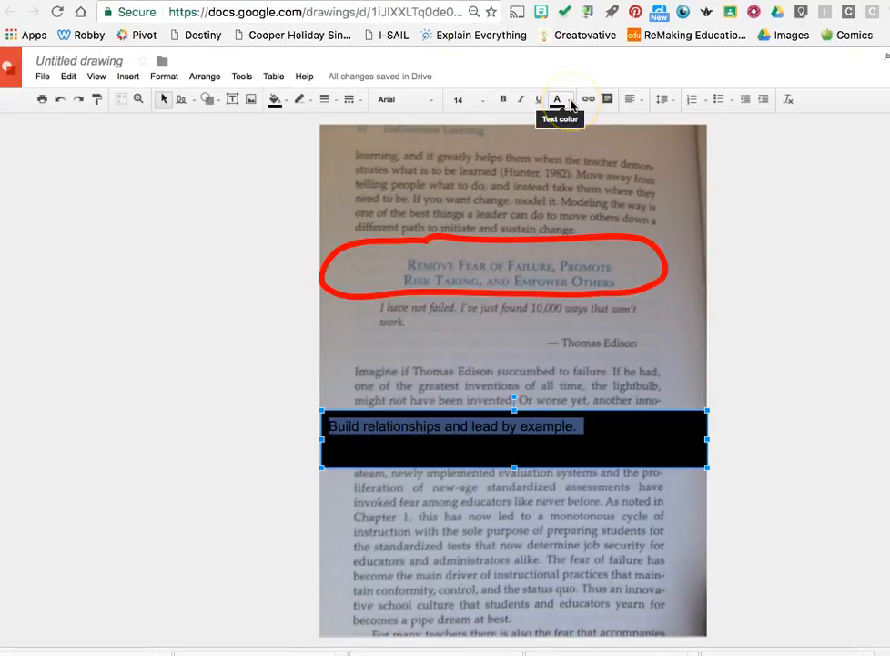
{"action": "left_click", "coordinate": [570, 105]}
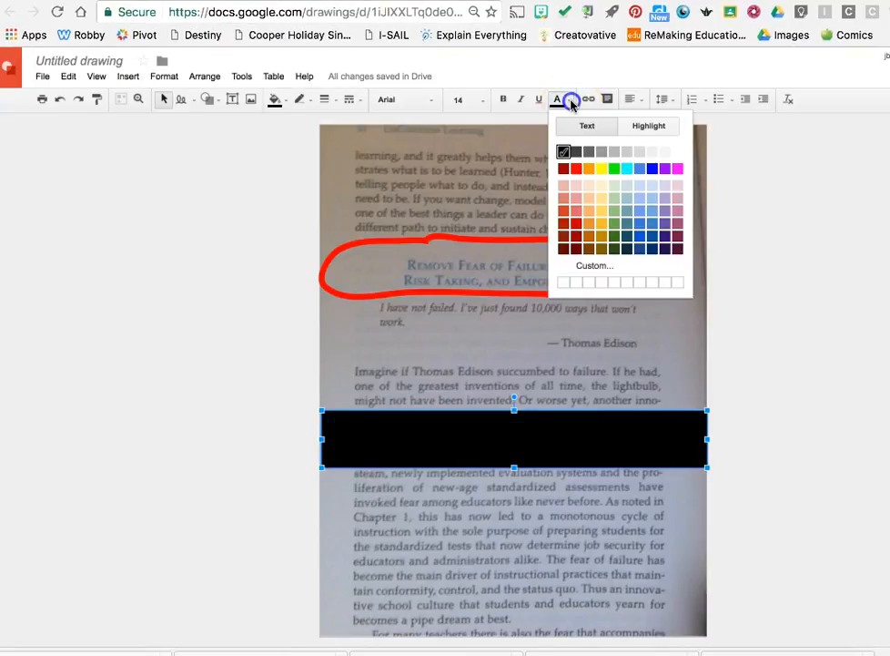
{"action": "left_click", "coordinate": [678, 151]}
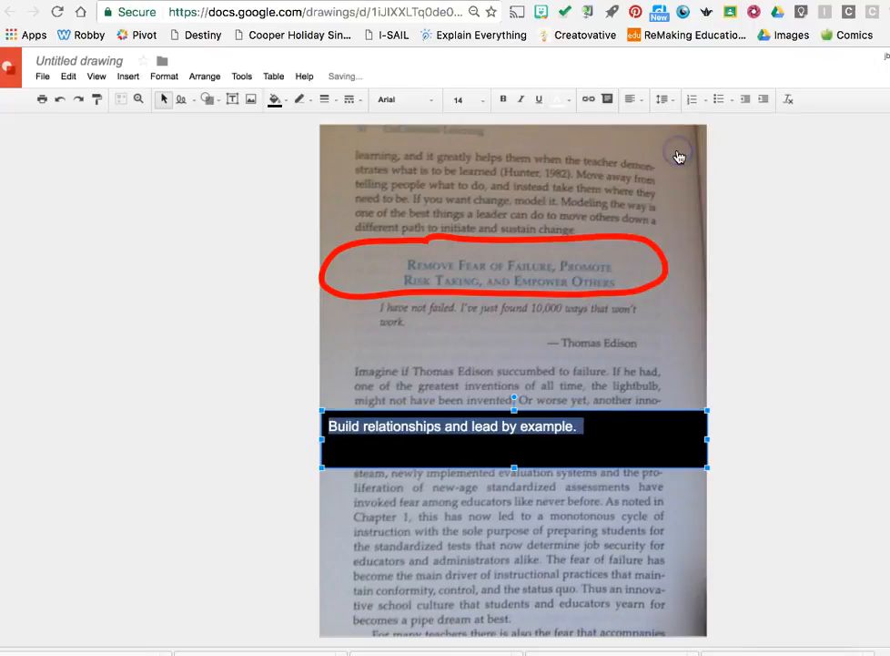
{"action": "left_click", "coordinate": [639, 366]}
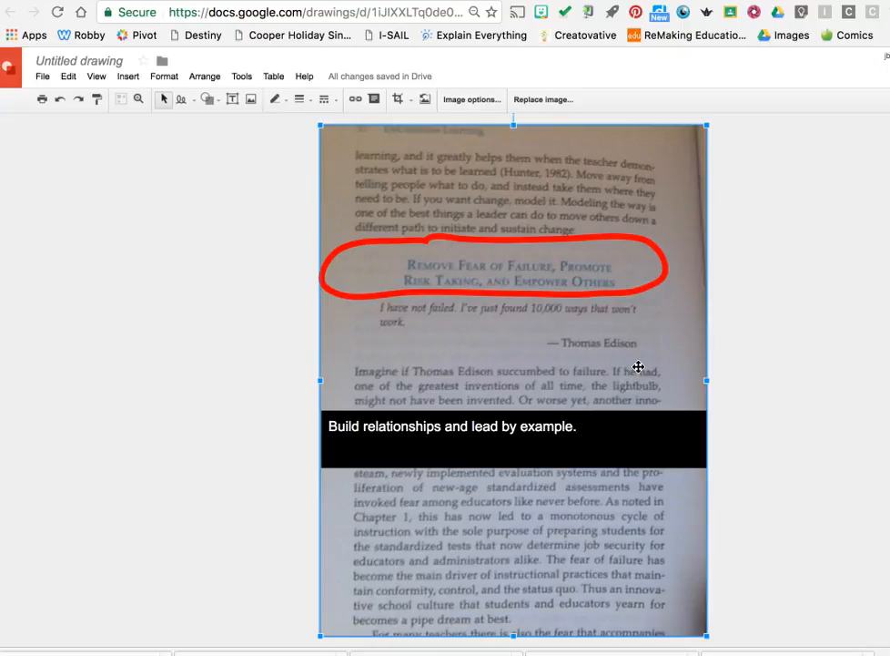
Search Bitmoji for "yes", copy the green "YES!" fist-pump image and paste it into the drawing
{"action": "left_click", "coordinate": [542, 15]}
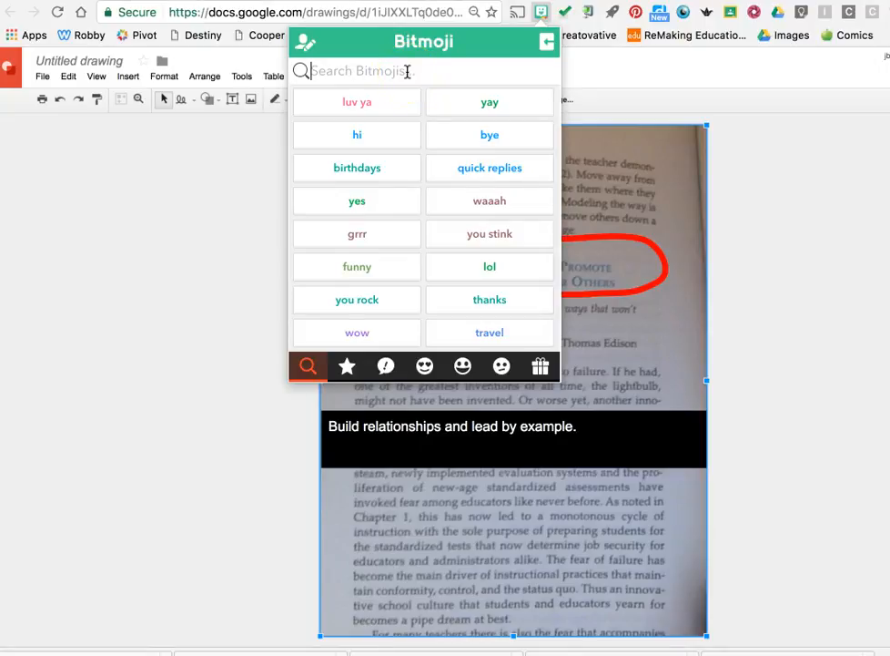
{"action": "type", "text": "yes"}
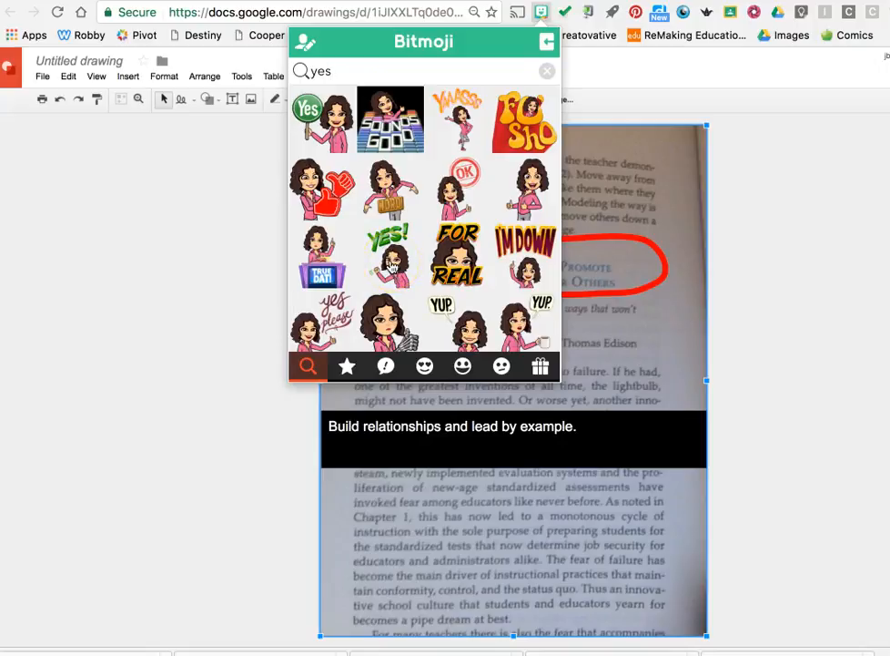
{"action": "right_click", "coordinate": [390, 261]}
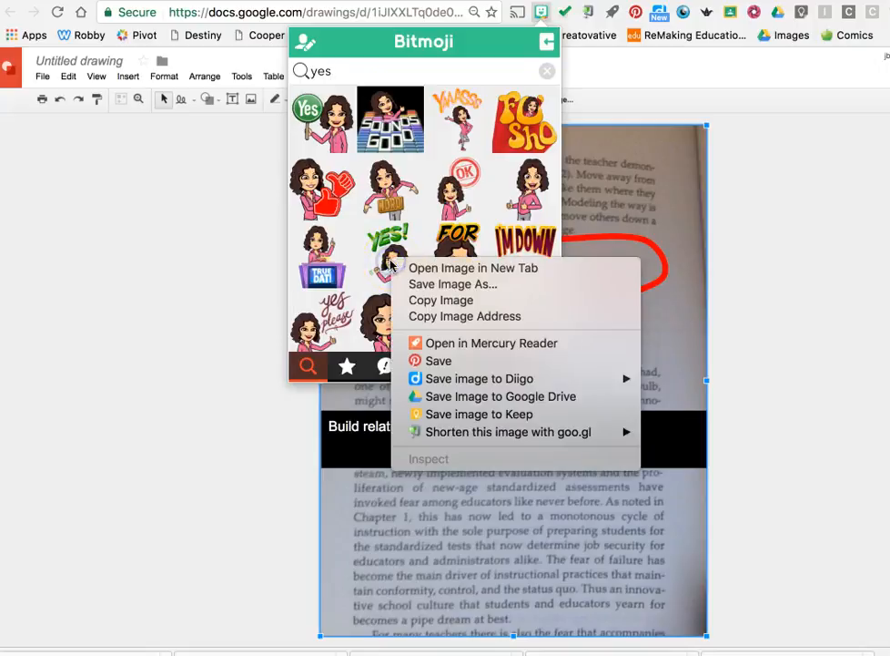
{"action": "left_click", "coordinate": [441, 301]}
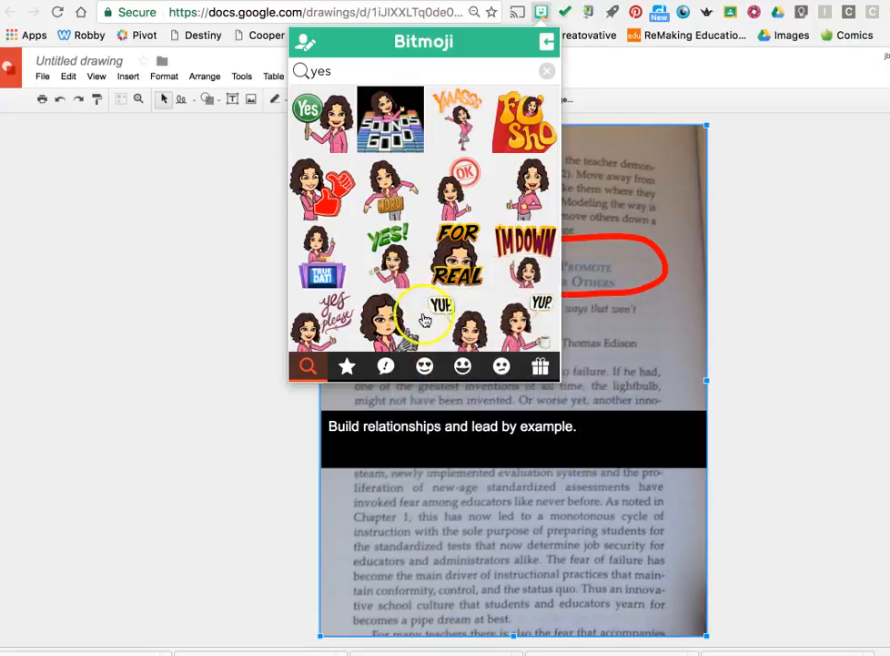
{"action": "left_click", "coordinate": [642, 332]}
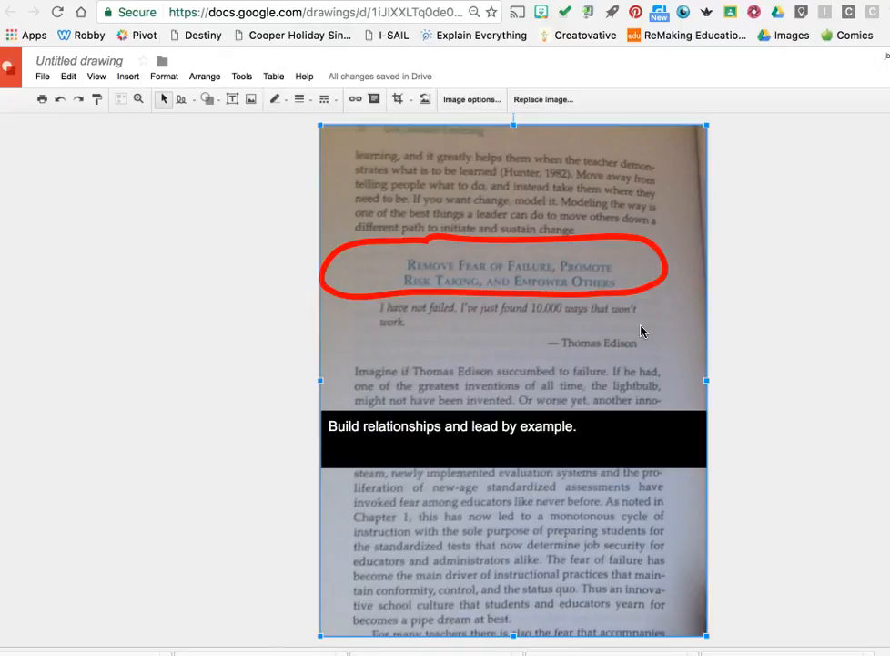
{"action": "key", "text": "super+v"}
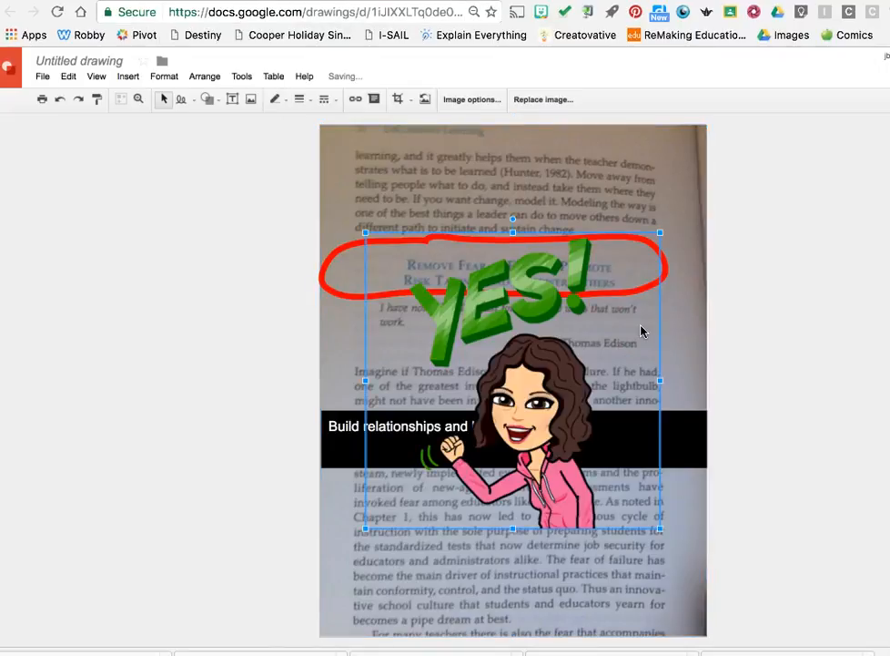
Shrink the "YES!" Bitmoji and position it in the page's upper-right corner, just above the red loop
{"action": "left_click_drag", "start_coordinate": [661, 233], "coordinate": [522, 373]}
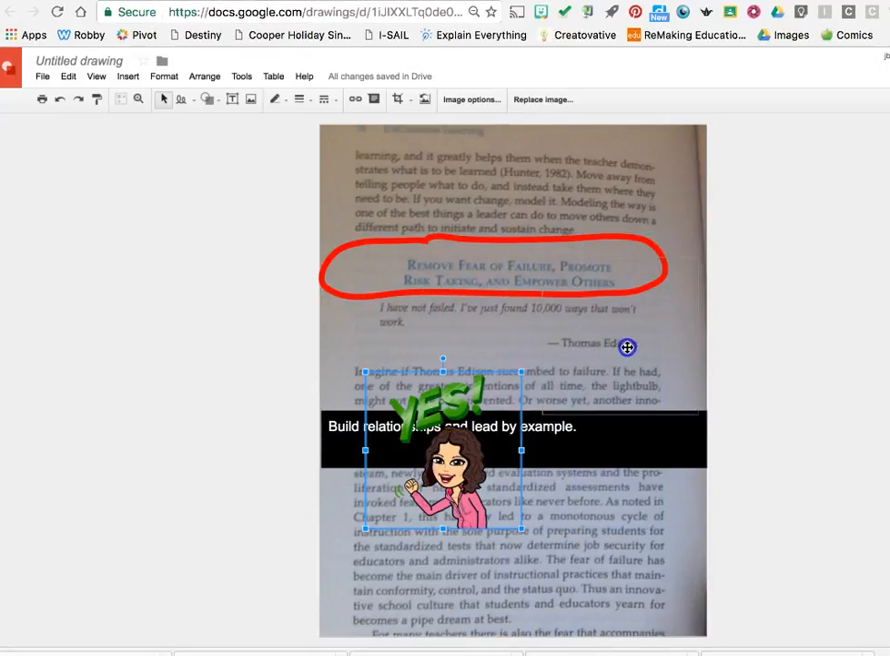
{"action": "left_click_drag", "start_coordinate": [450, 460], "coordinate": [627, 347]}
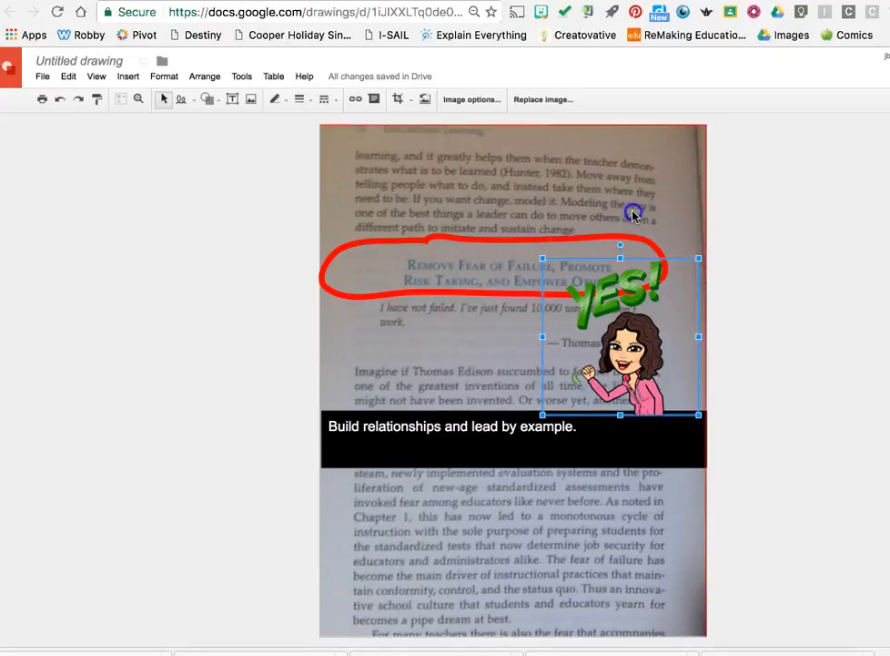
{"action": "left_click_drag", "start_coordinate": [647, 308], "coordinate": [655, 174]}
{"action": "left_click_drag", "start_coordinate": [706, 124], "coordinate": [655, 177]}
{"action": "left_click_drag", "start_coordinate": [614, 235], "coordinate": [639, 204]}
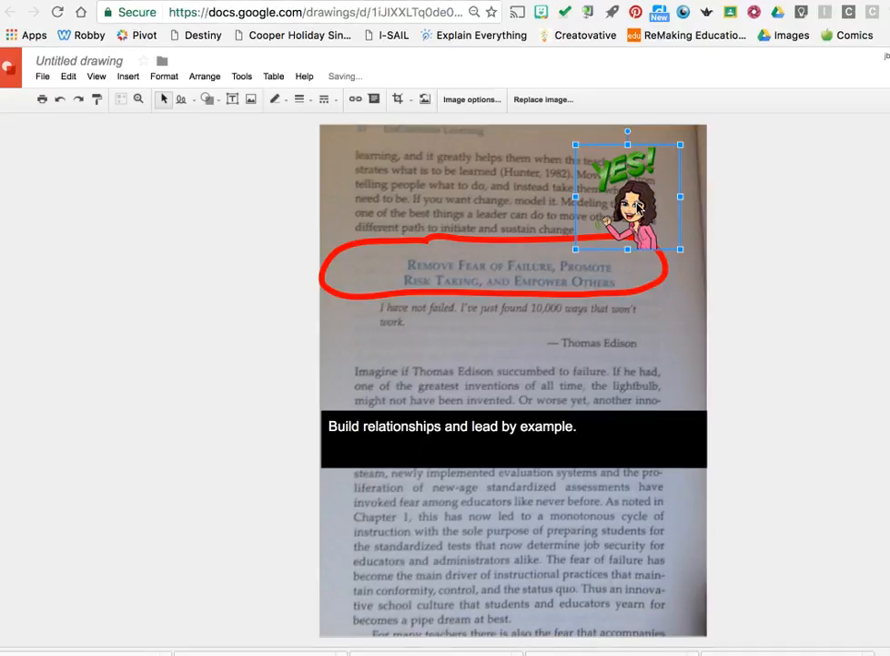
{"action": "key", "text": "Up"}
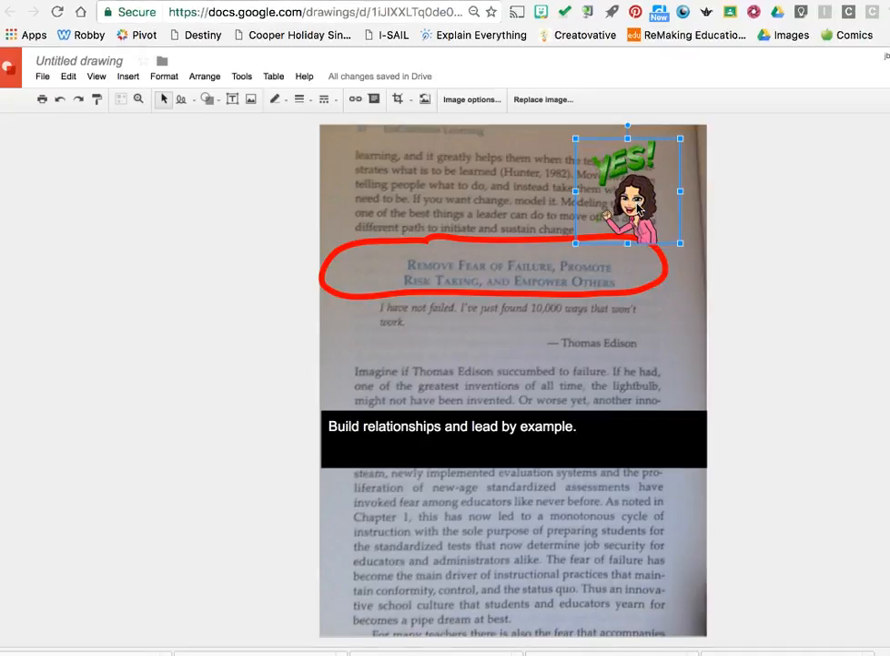
{"action": "left_click", "coordinate": [264, 382]}
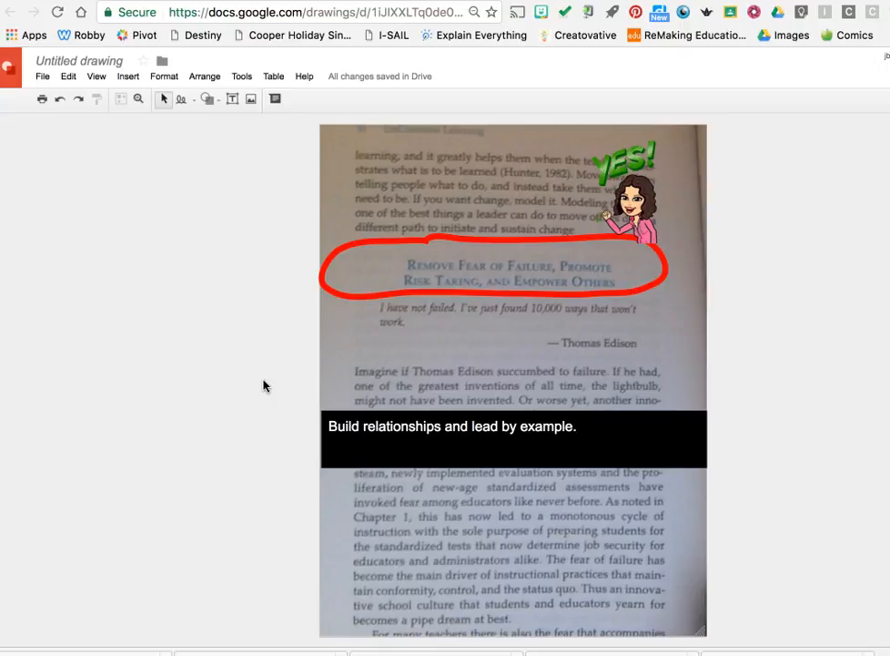
Download the finished drawing as a JPEG image (.jpg)
{"action": "left_click", "coordinate": [45, 77]}
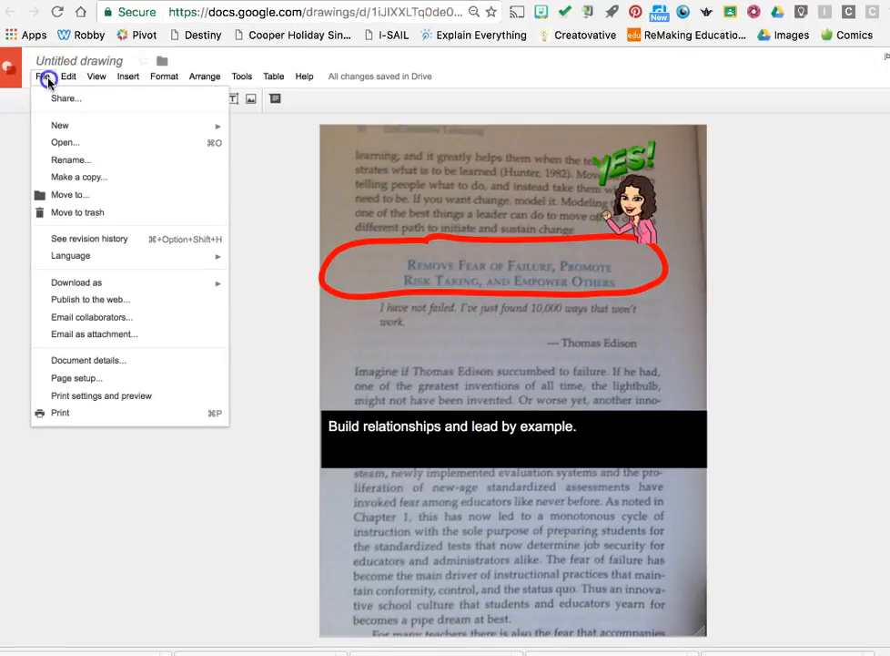
{"action": "mouse_move", "coordinate": [103, 284]}
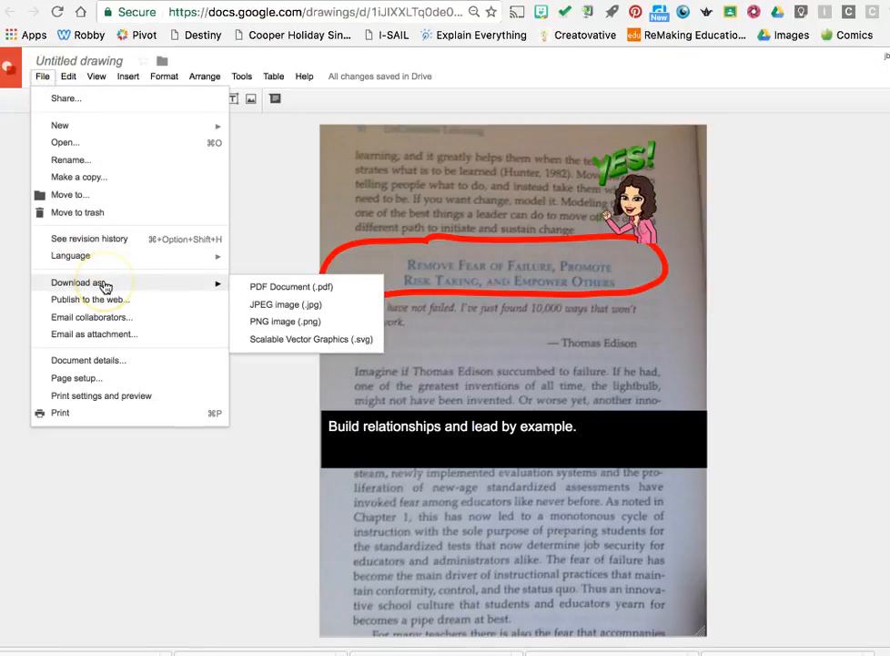
{"action": "left_click", "coordinate": [271, 312]}
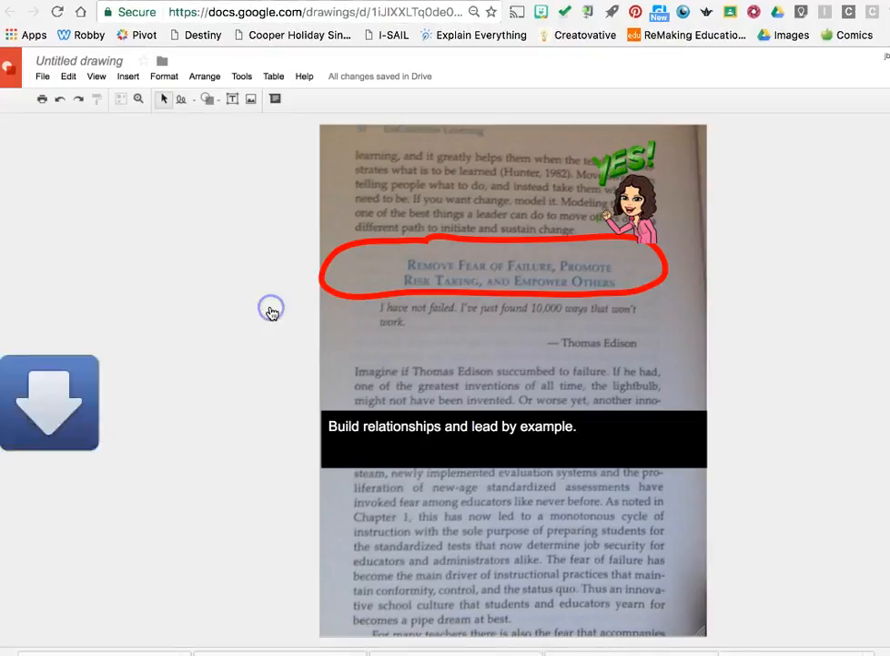